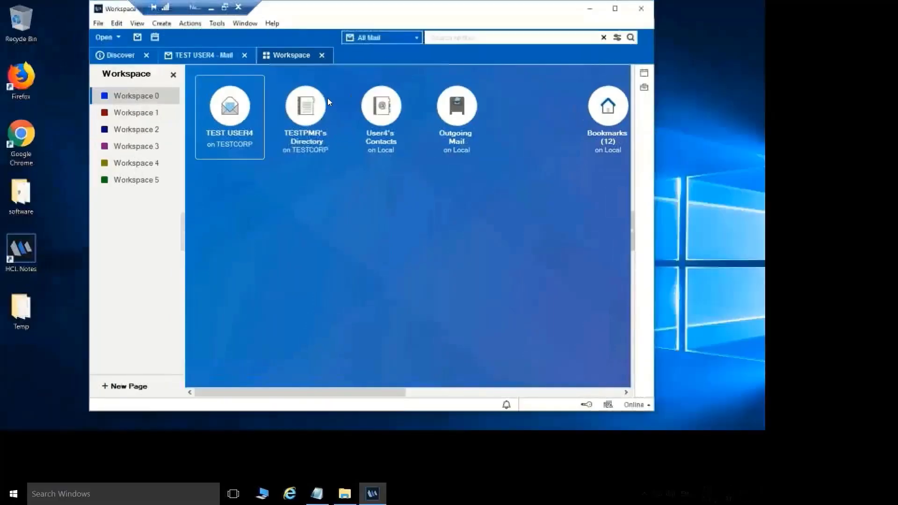
# Step: Check the Notes version and release details from the Help menu
pyautogui.moveTo(278, 10); pyautogui.dragTo(276, 34)
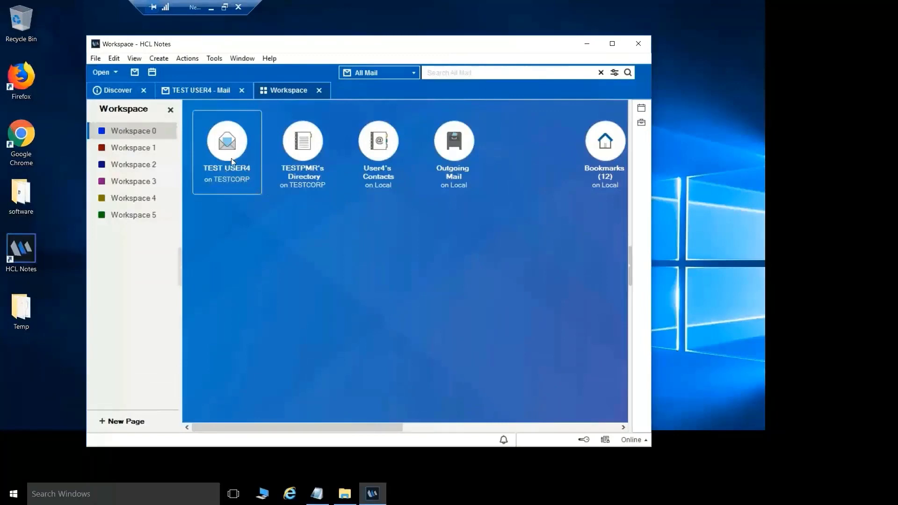
pyautogui.click(270, 58)
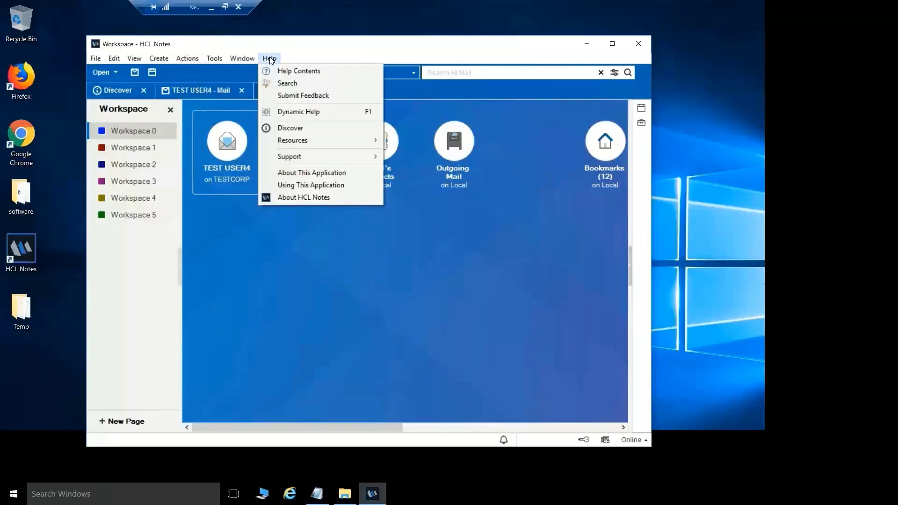
pyautogui.click(297, 199)
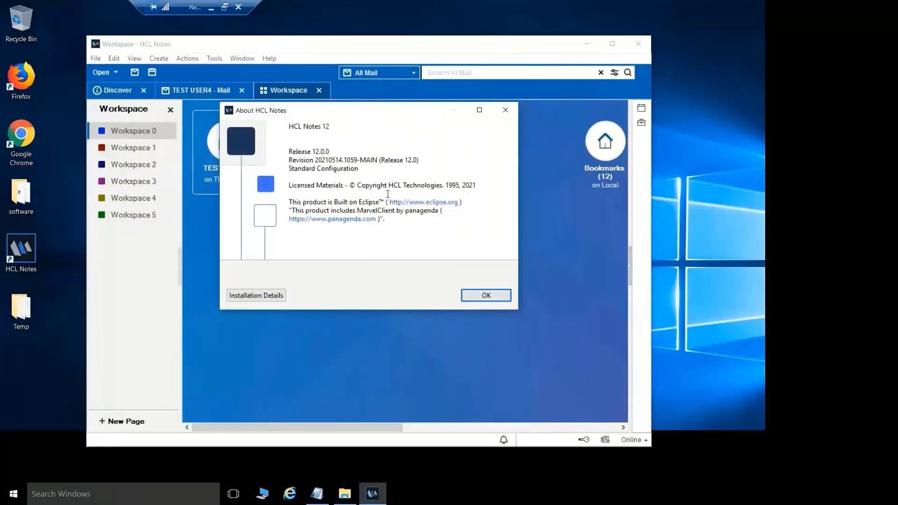
pyautogui.click(484, 296)
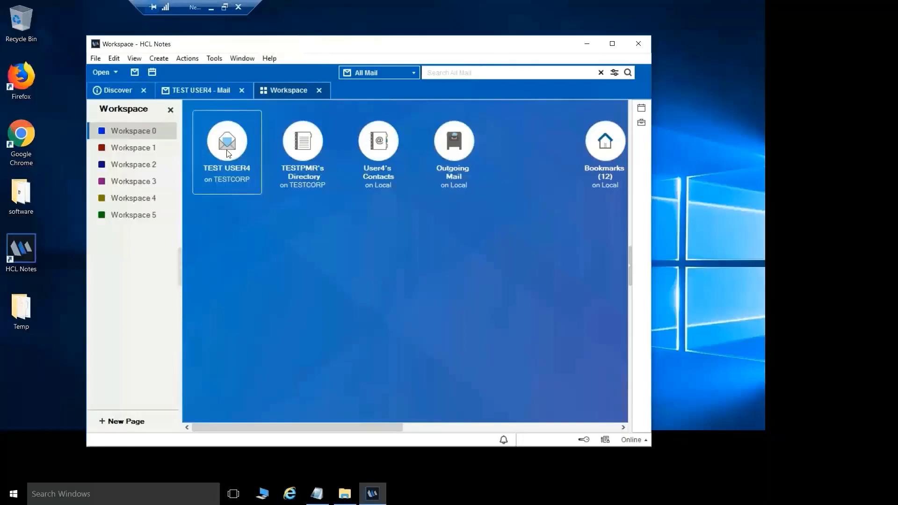
# Step: Create a new local replica of the TEST USER4 mail application
pyautogui.rightClick(227, 154)
pyautogui.moveTo(262, 211)
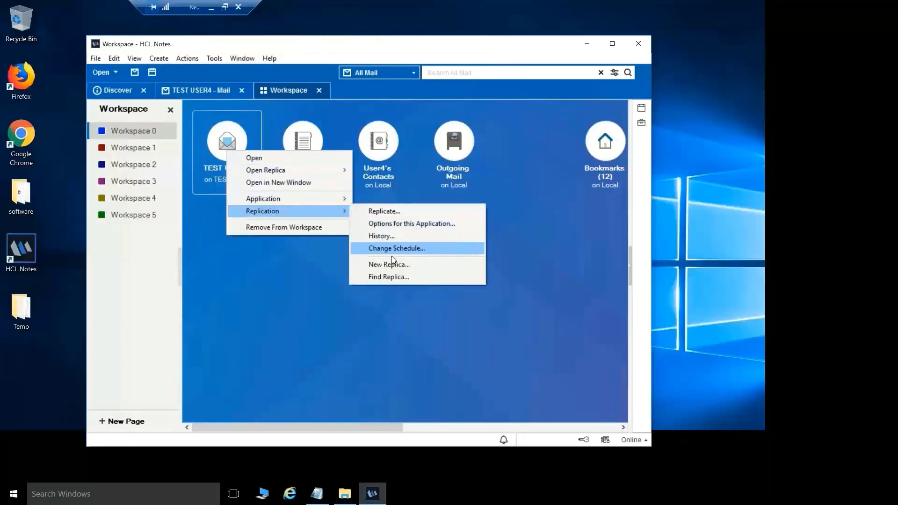
pyautogui.click(391, 263)
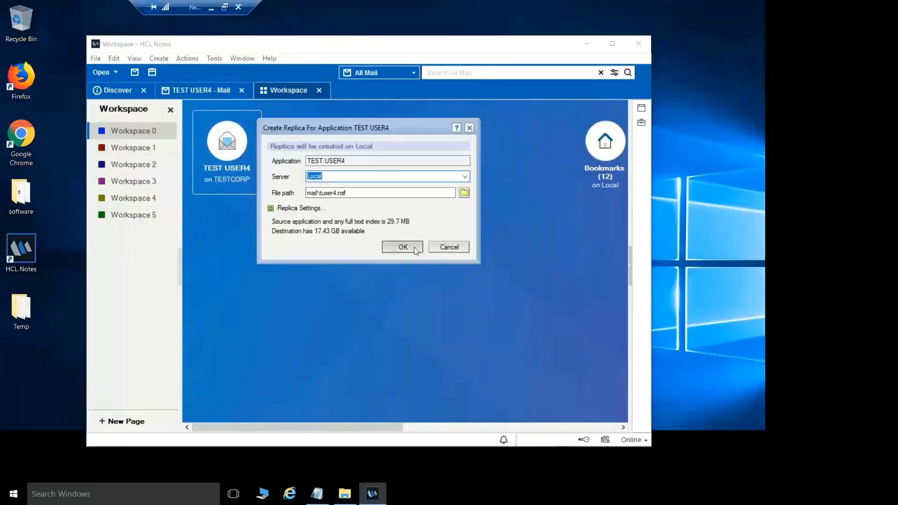
pyautogui.click(415, 248)
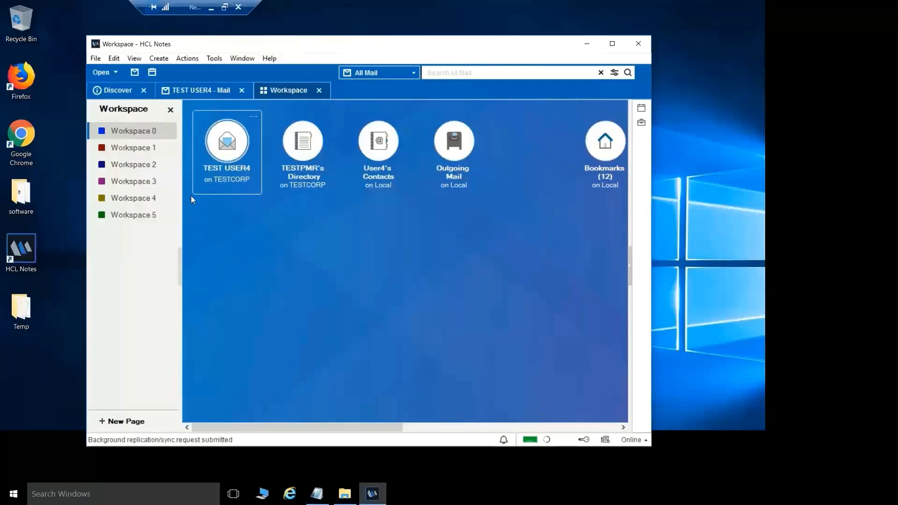
# Step: Collapse the workspace page list to colour squares and select the Workspace 0 page
pyautogui.click(180, 267)
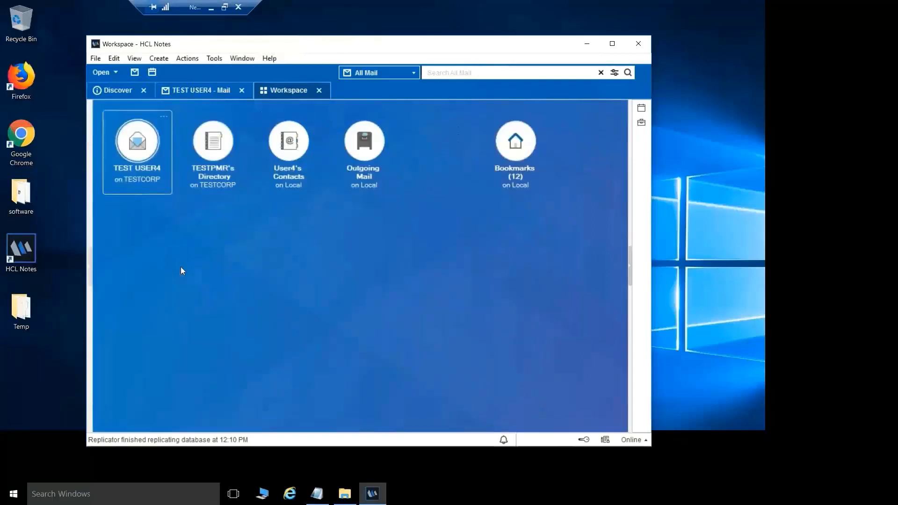
pyautogui.click(88, 265)
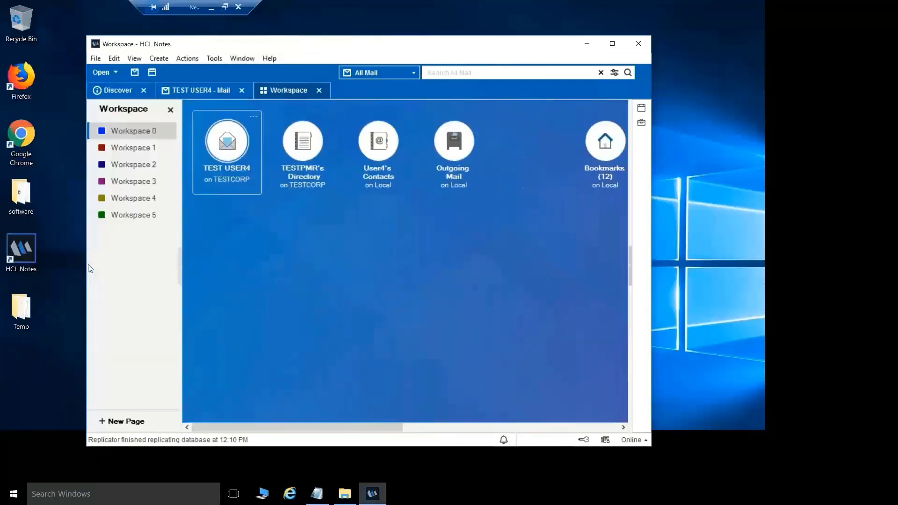
pyautogui.click(171, 110)
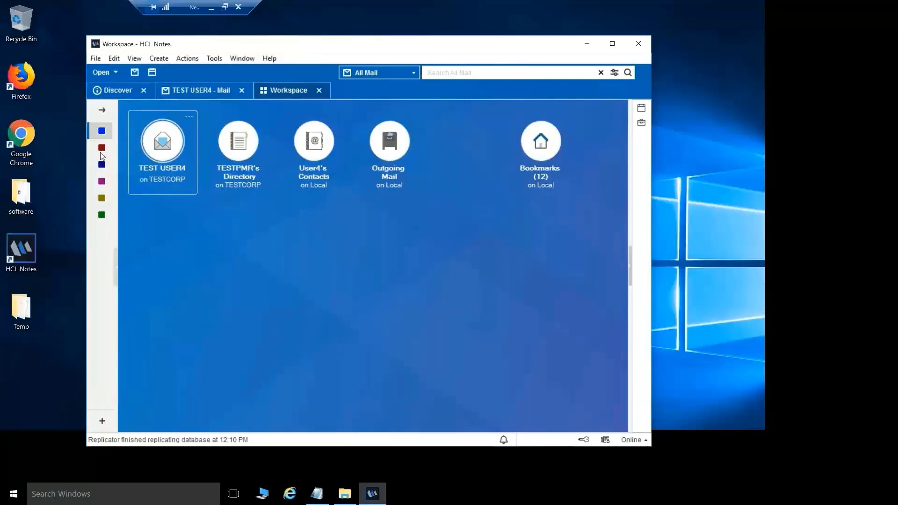
pyautogui.click(102, 137)
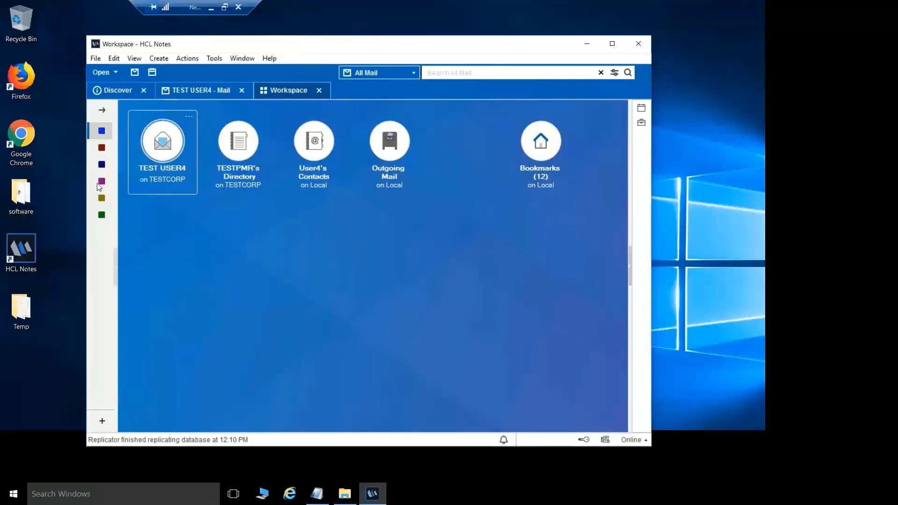
# Step: Set the Workspace 0 page tab colour to pink in Workspace Properties
pyautogui.rightClick(197, 253)
pyautogui.click(236, 262)
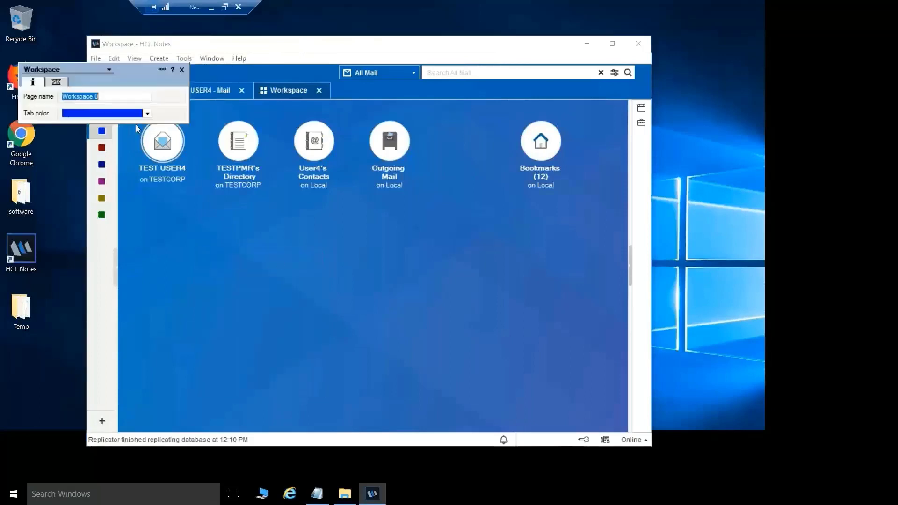
pyautogui.click(147, 114)
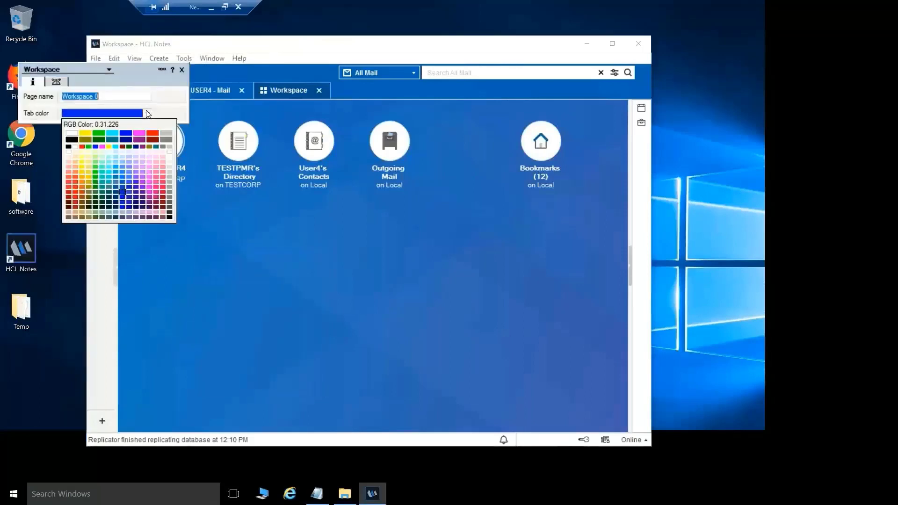
pyautogui.click(155, 186)
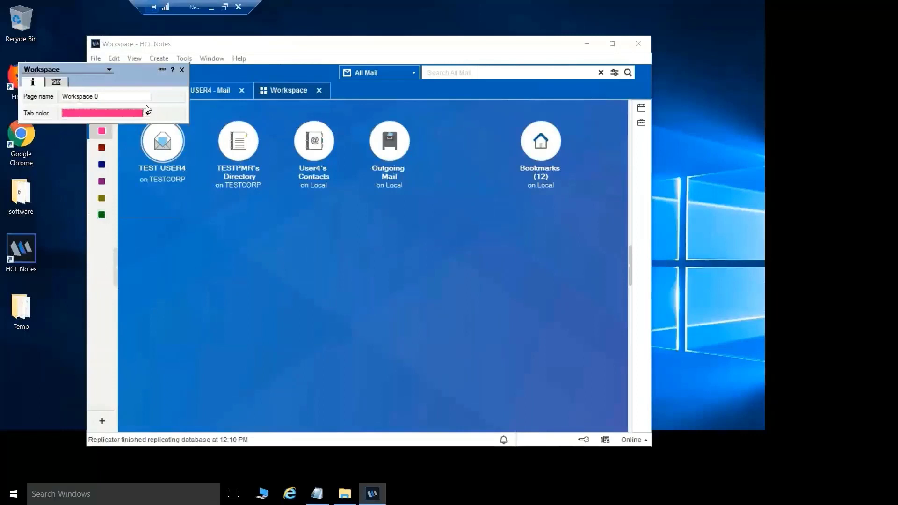
pyautogui.click(182, 70)
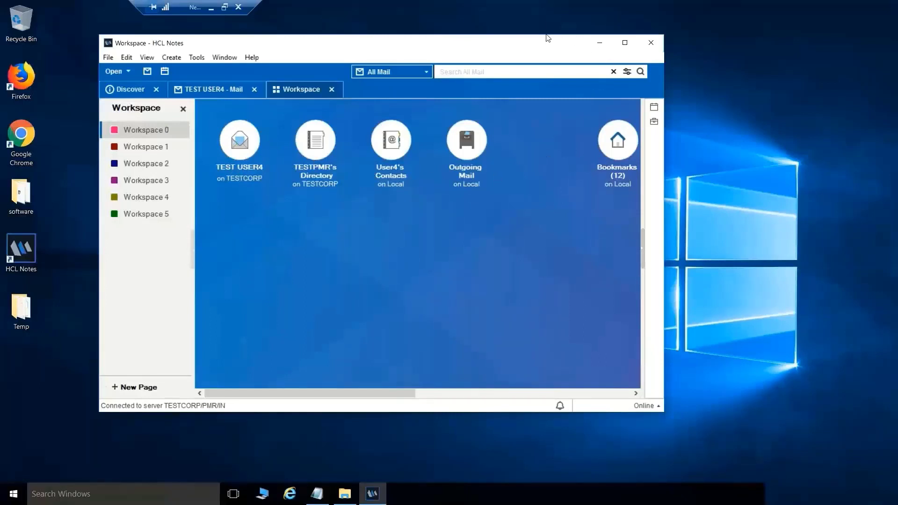
# Step: Exit Notes and copy the Workspace_Navigator=0 line from the scratch note
pyautogui.click(653, 49)
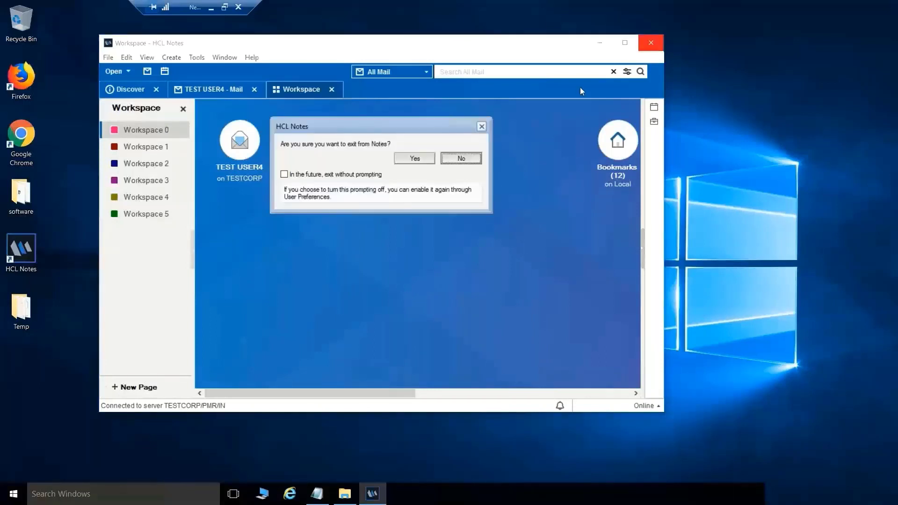
pyautogui.click(415, 161)
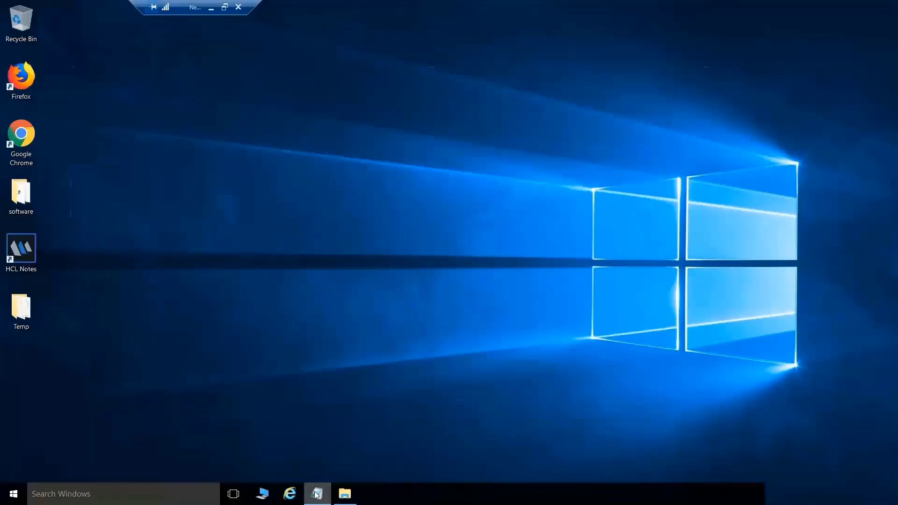
pyautogui.click(317, 495)
pyautogui.click(188, 103)
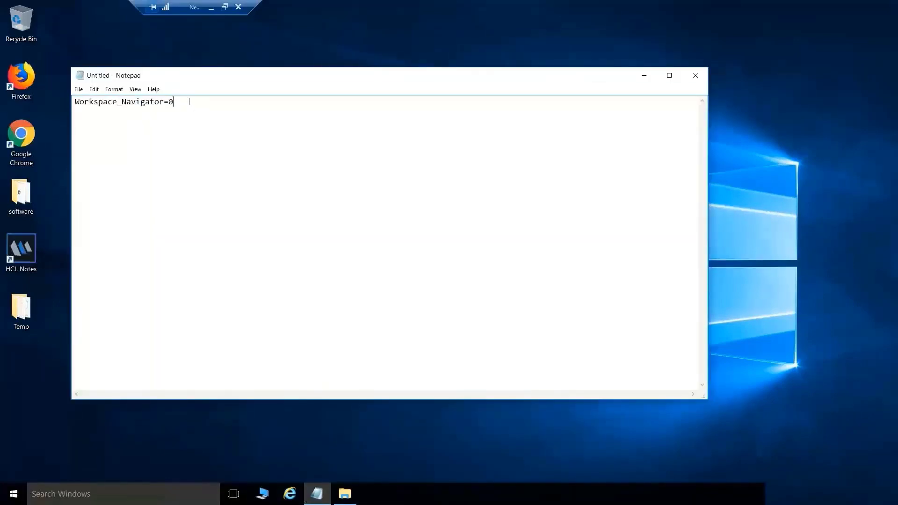
pyautogui.keyDown('shift'); pyautogui.click(105, 107); pyautogui.keyUp('shift')
pyautogui.hotkey('shift', 'Home')
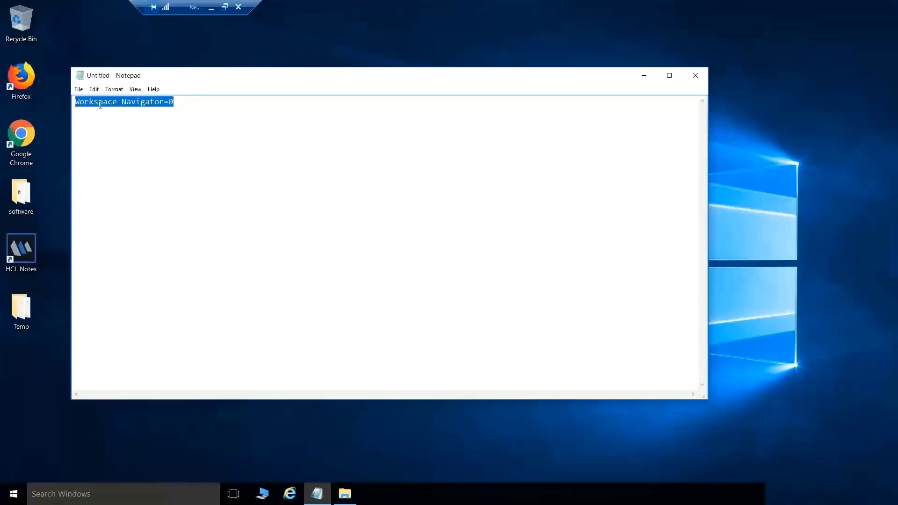
pyautogui.rightClick(100, 106)
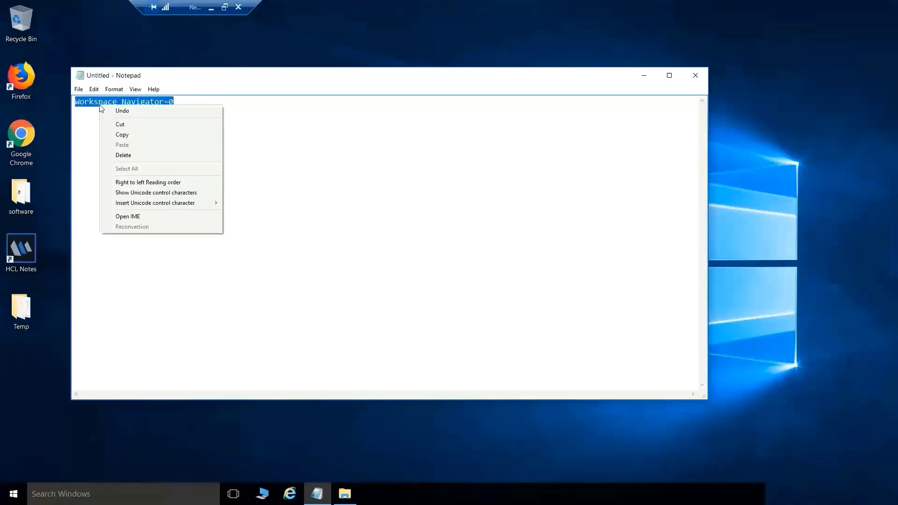
pyautogui.click(152, 136)
# Step: Add Workspace_Navigator=0 on a new line in notes.ini from the Data folder and close it
pyautogui.click(345, 494)
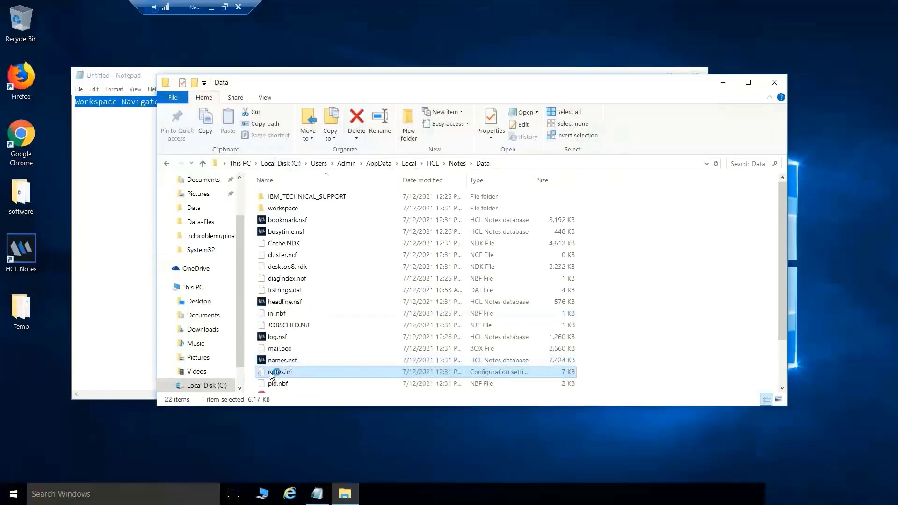
pyautogui.doubleClick(271, 371)
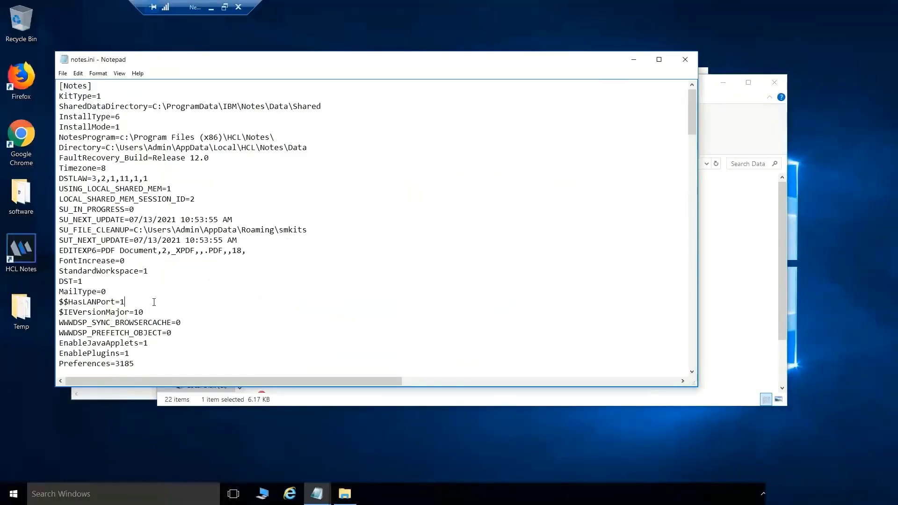
pyautogui.press('Return')
pyautogui.hotkey('ctrl', 'v')
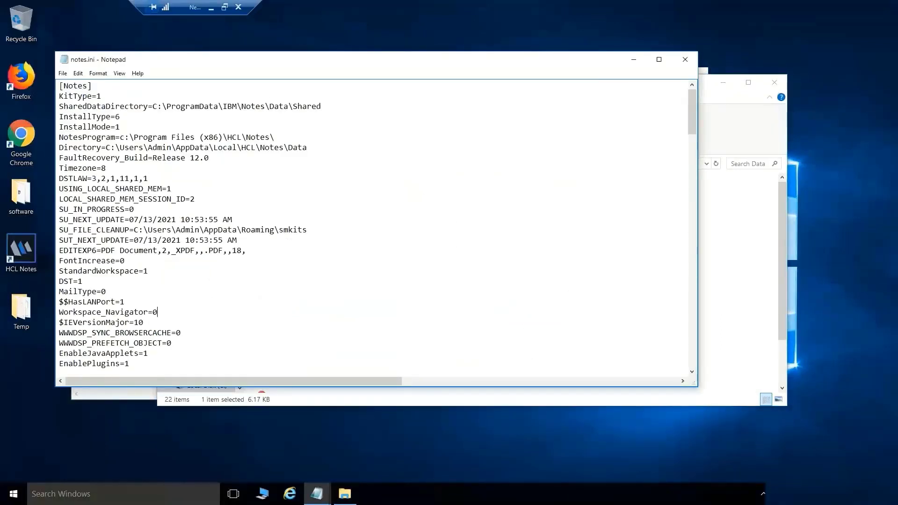
pyautogui.click(685, 58)
pyautogui.click(772, 85)
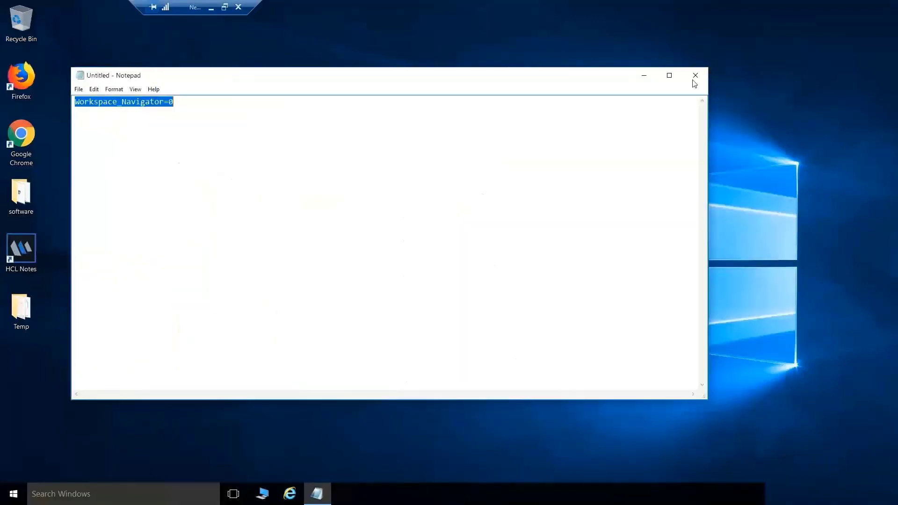
pyautogui.click(647, 74)
# Step: Relaunch HCL Notes, log in and show the workspace with its pink Workspace 0 tab
pyautogui.doubleClick(21, 248)
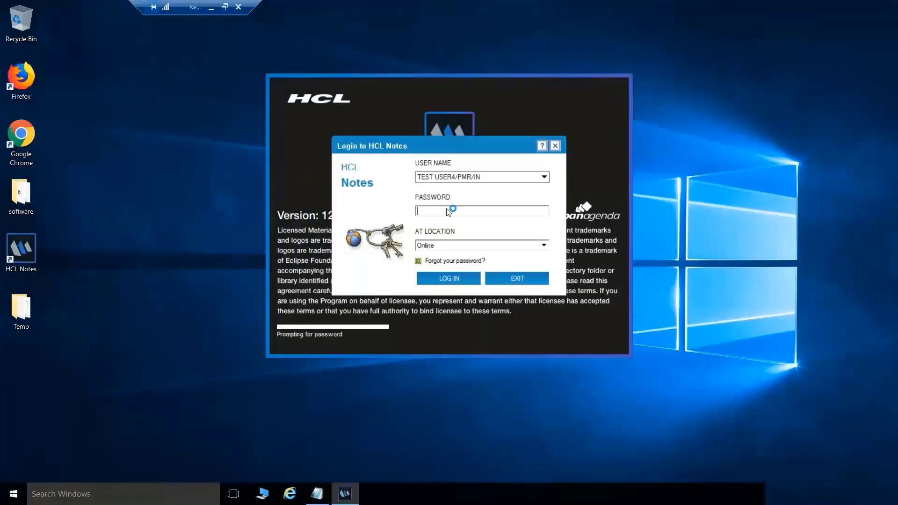
pyautogui.write('XXXXXXXXXXXXXXXXXXXX')
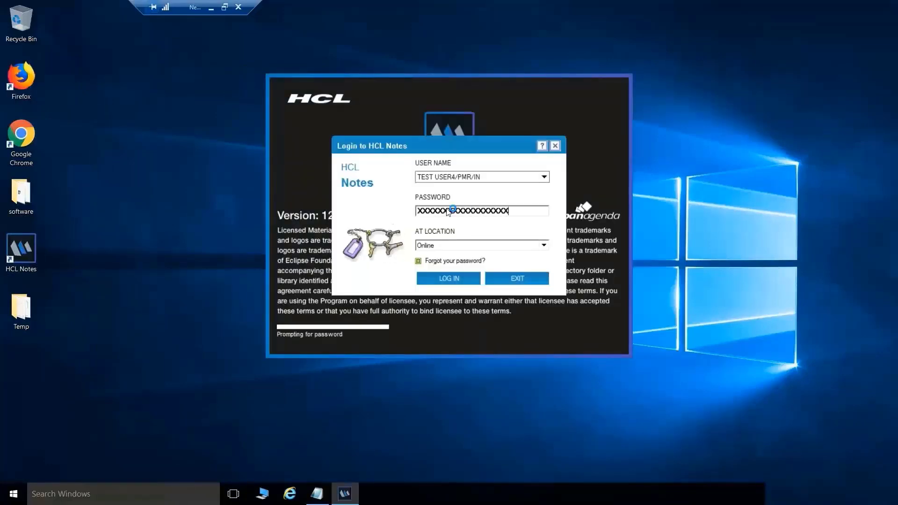
pyautogui.press('Return')
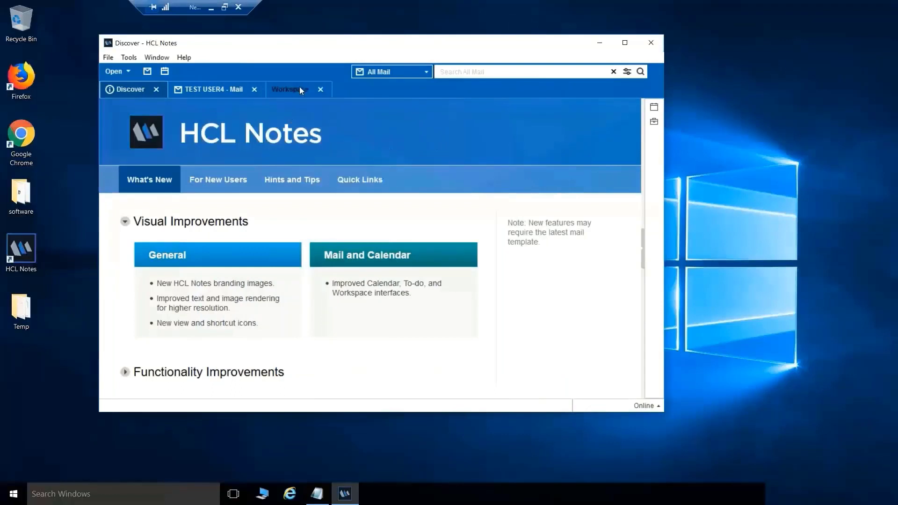
pyautogui.click(300, 85)
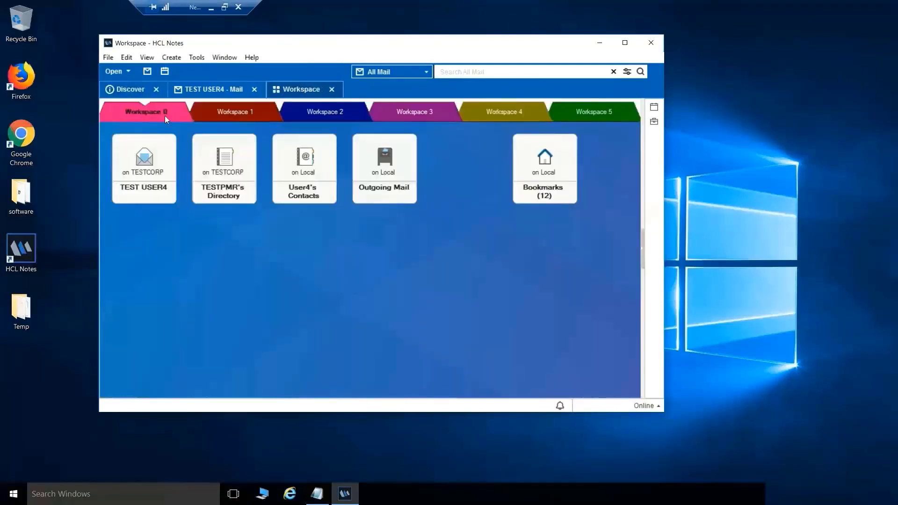